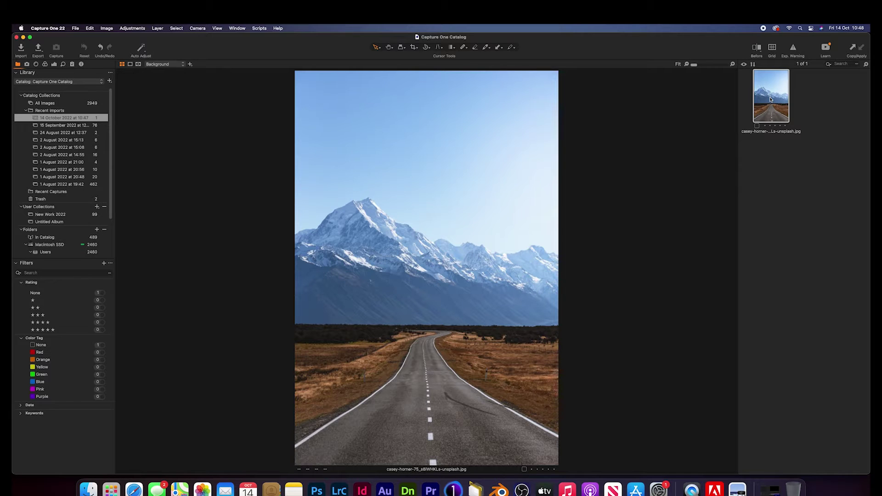
Clone the mountain-road photo five times, each from the newest variant, to make six variants
right_click(770, 99)
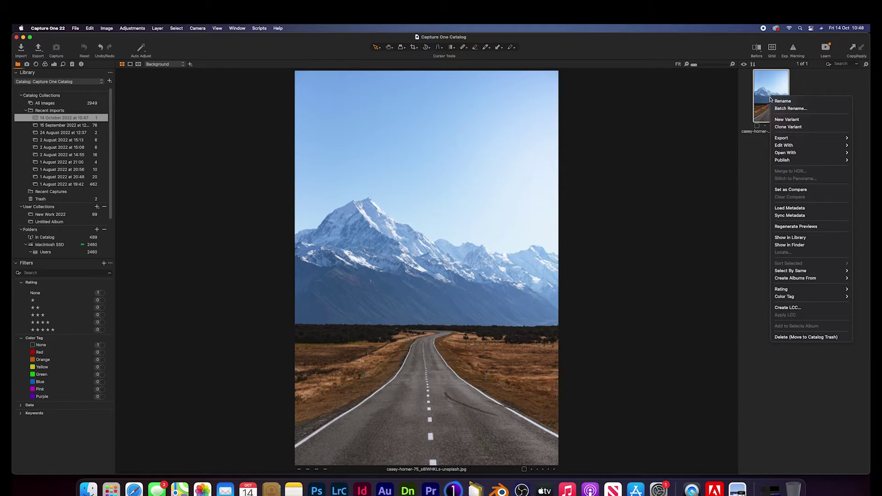
click(781, 128)
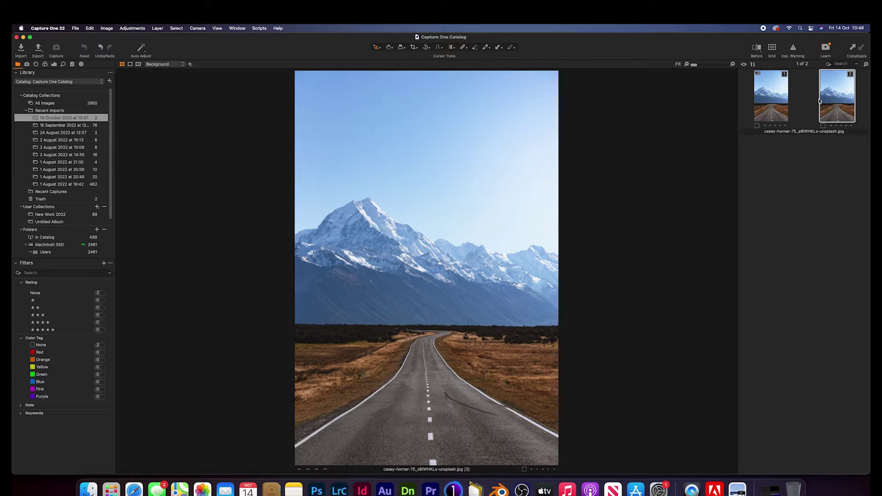
right_click(825, 101)
click(814, 132)
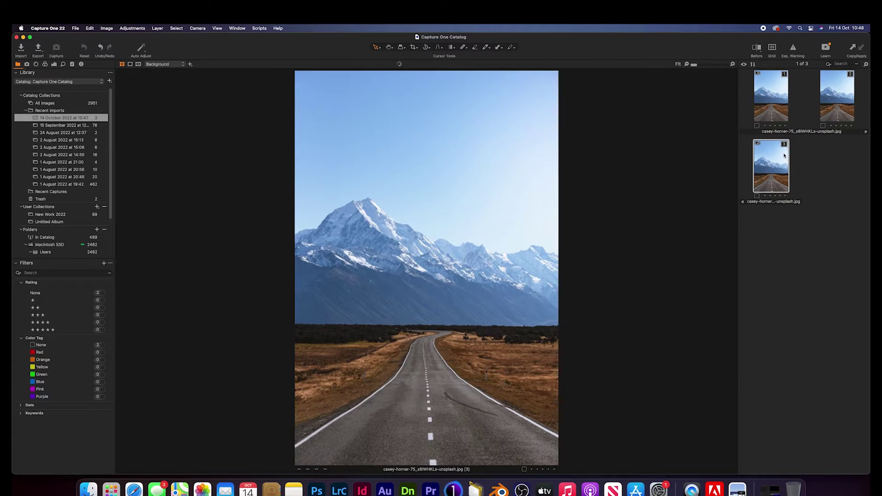
right_click(784, 154)
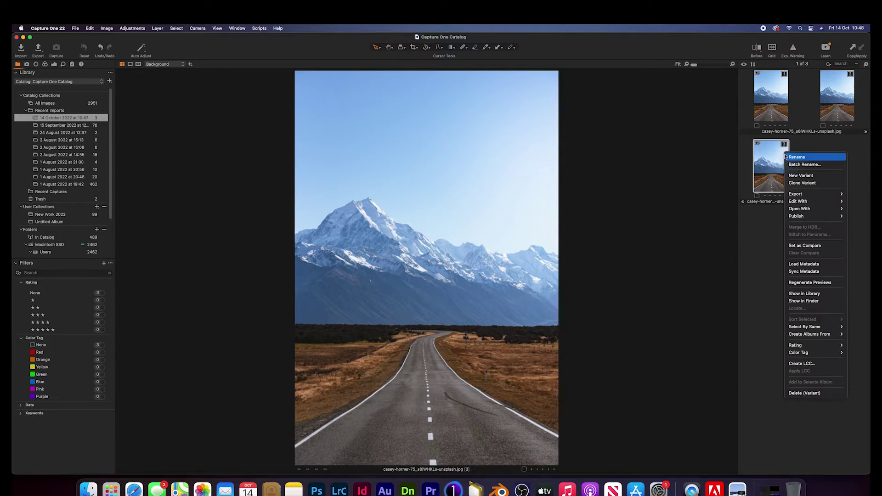
click(800, 183)
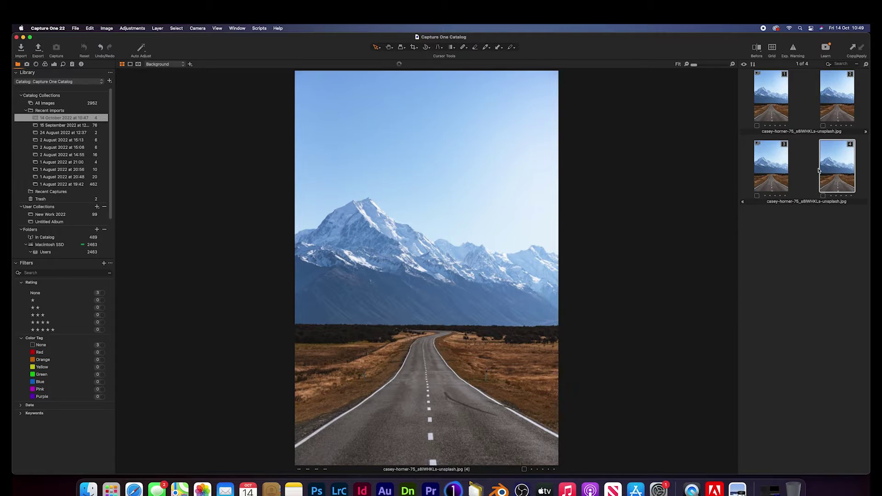
right_click(819, 170)
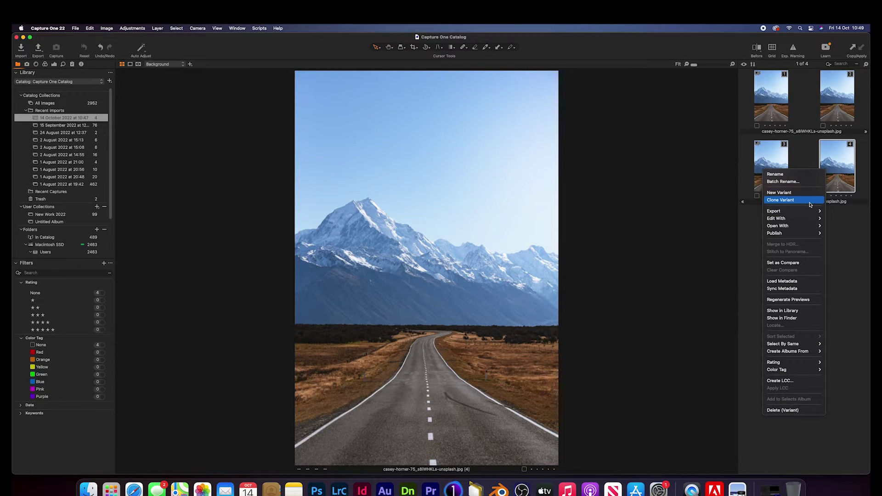
click(810, 204)
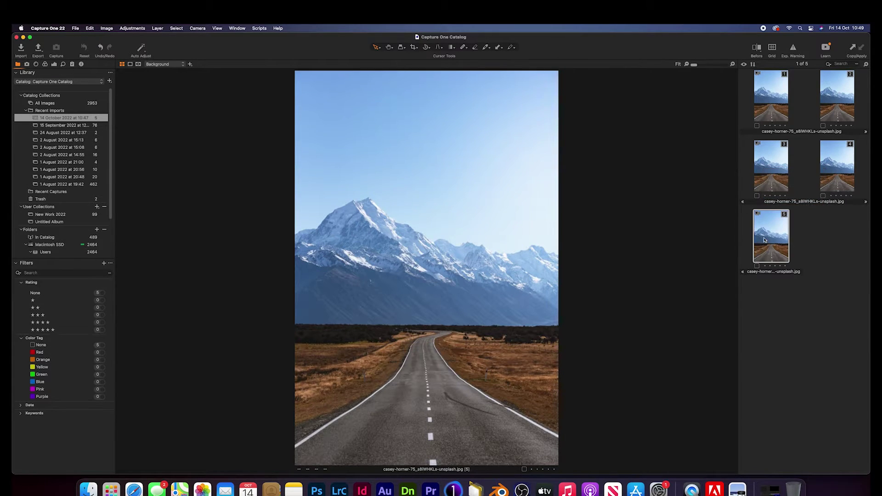
right_click(765, 240)
click(781, 253)
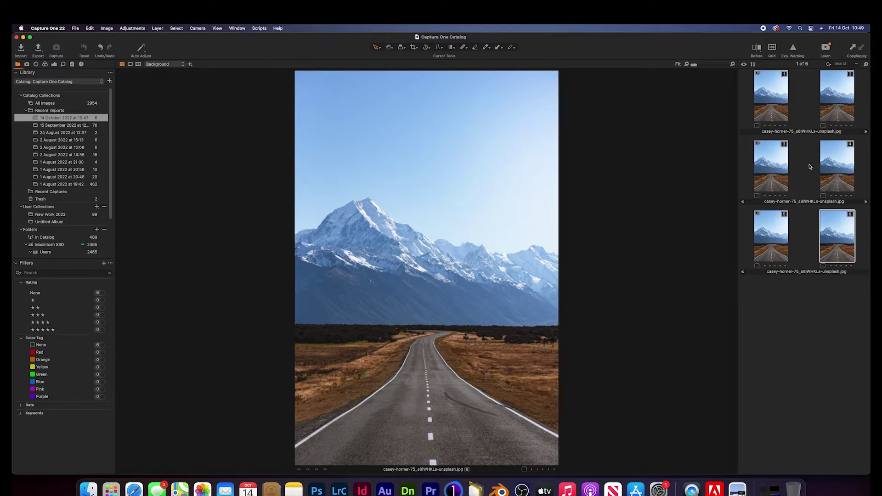
key(super+5)
Set variant 3's Exposure to -0.25 and variant 2's Exposure to -0.5
click(777, 167)
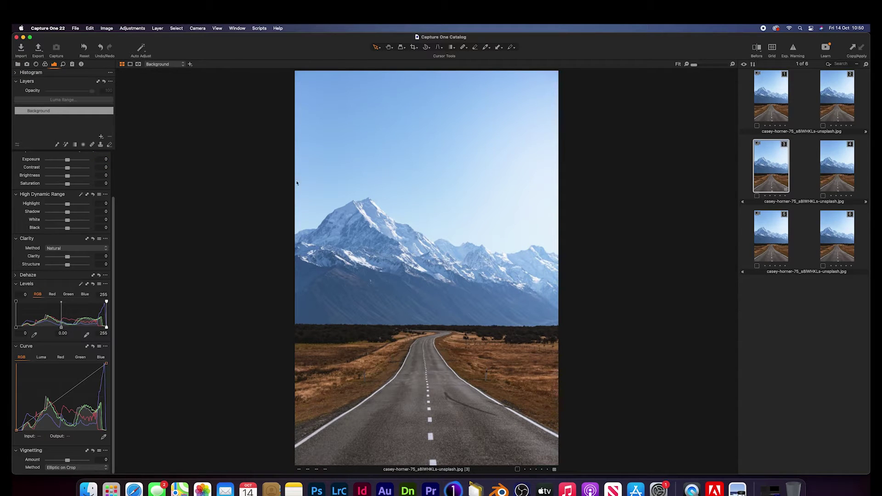
click(99, 159)
text(-0.25)
key(Return)
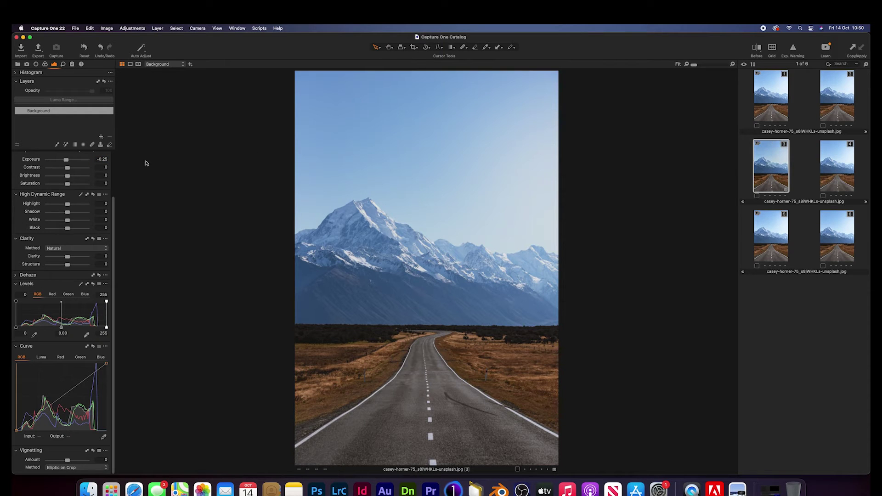
click(838, 104)
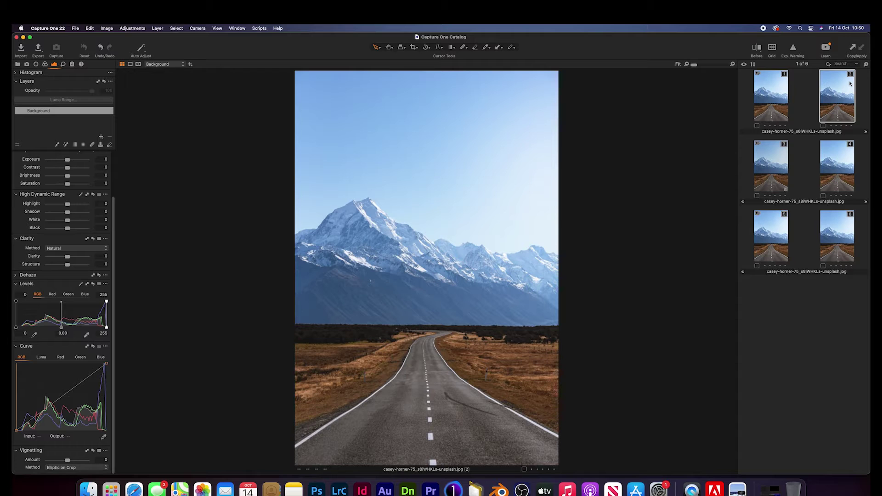
click(107, 159)
key(Return)
click(96, 159)
text(-0.5)
key(Return)
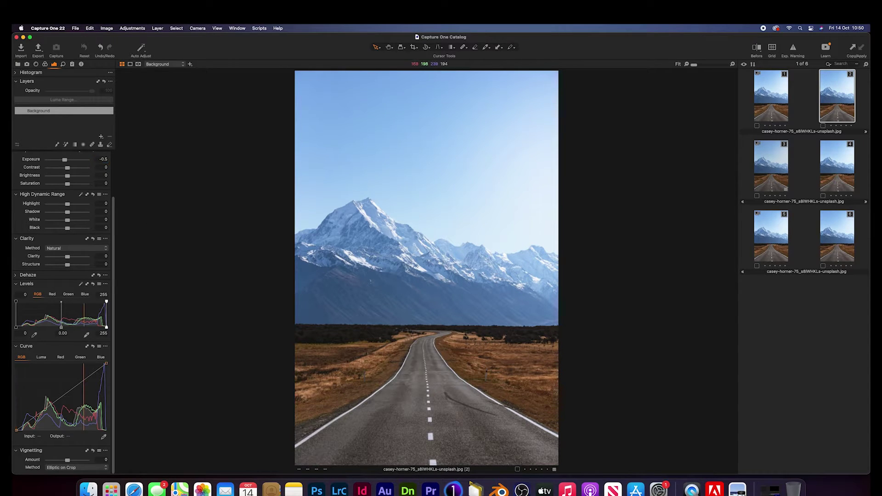
Set variant 1's Exposure to -1, leave variant 4 at 0, and set variant 5 to +0.25
click(771, 92)
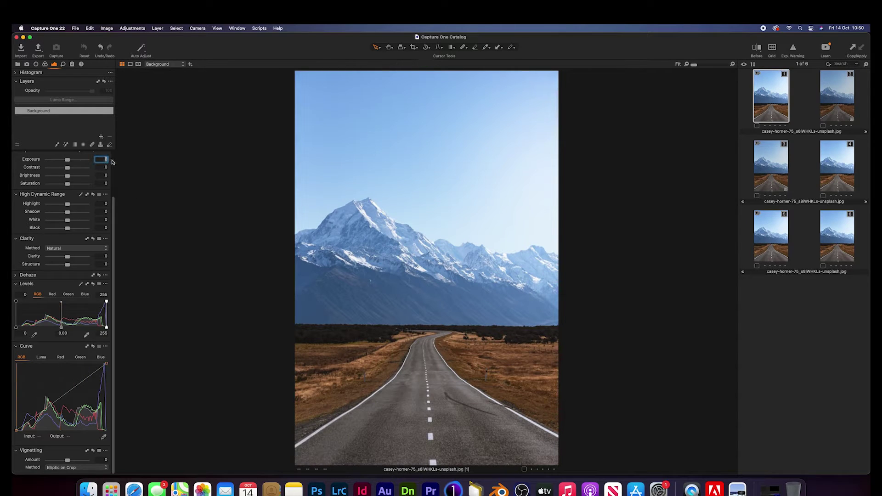
key(BackSpace)
text(-1)
key(Return)
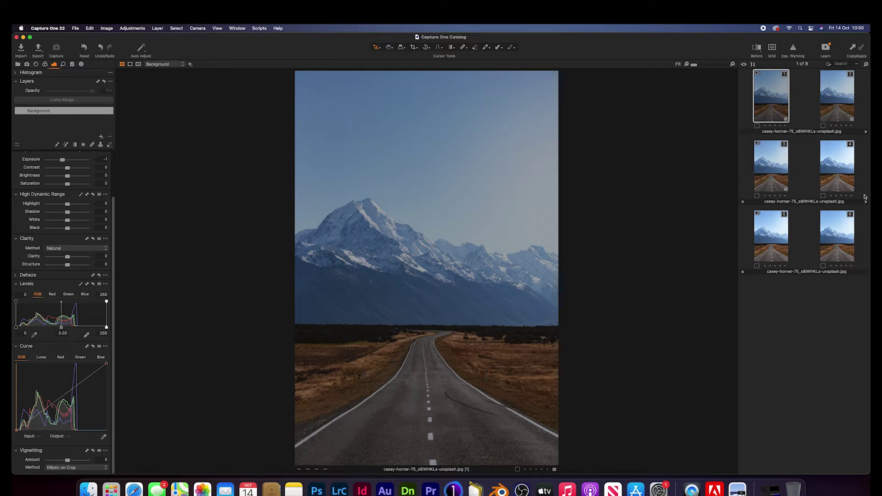
click(834, 186)
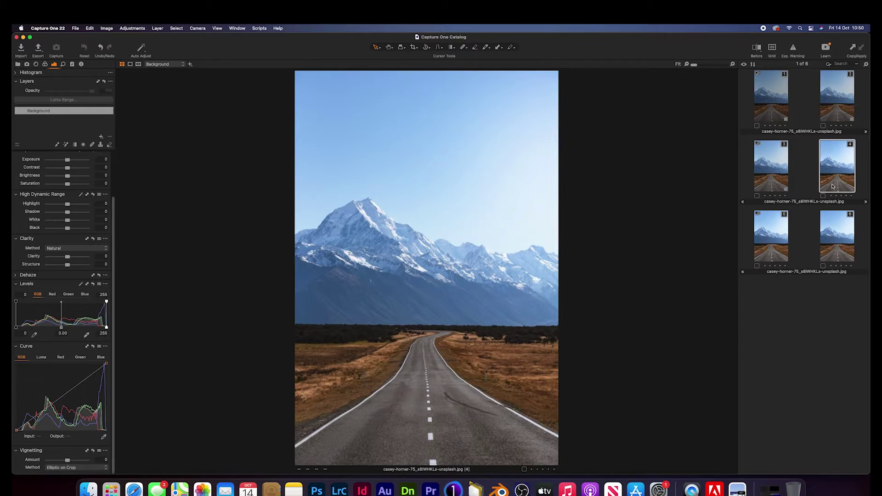
click(763, 232)
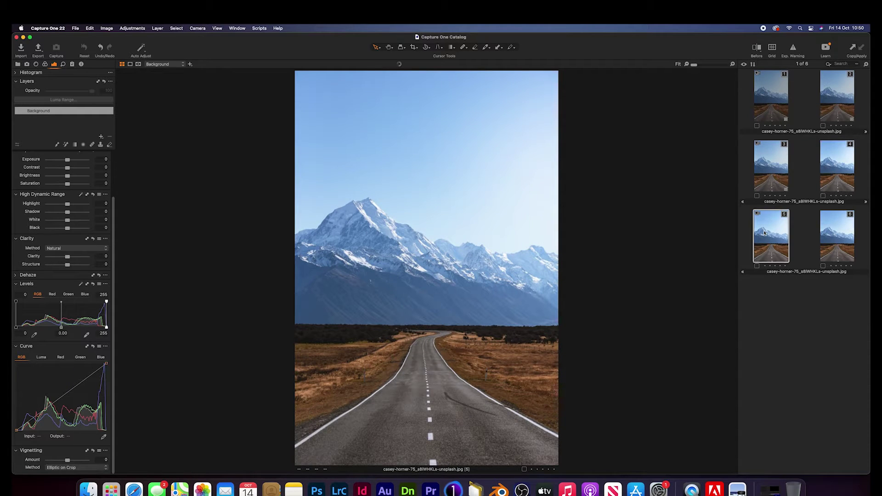
click(104, 159)
text(0.25)
key(Return)
Set variant 6's Exposure to +0.5
click(828, 244)
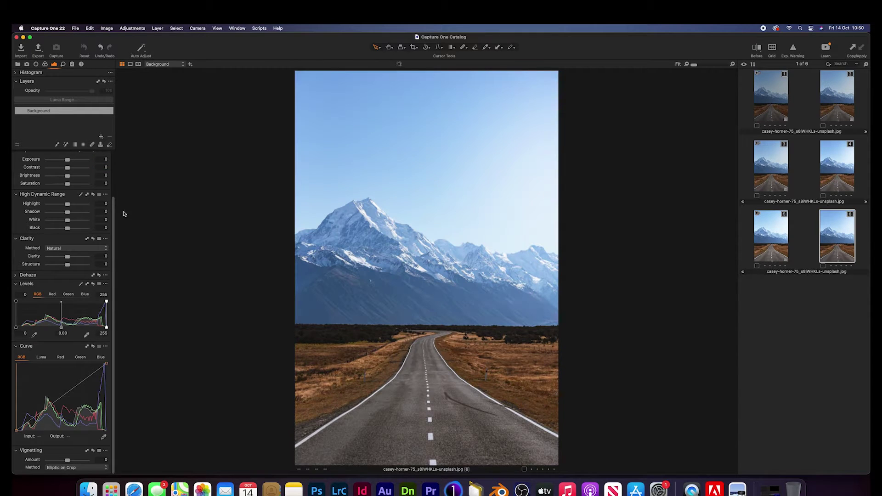
click(103, 157)
text(0.50)
key(Return)
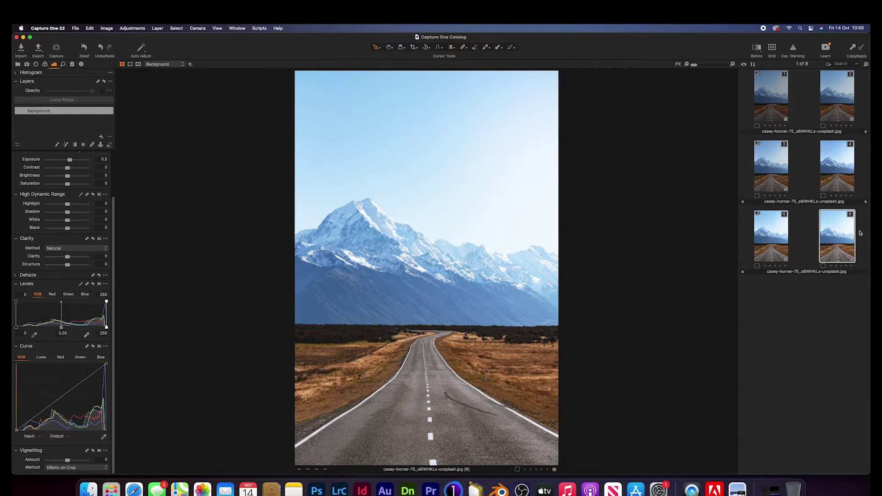
Clone variant 6 into a seventh variant at Exposure +1, then compare it with variant 1
right_click(853, 233)
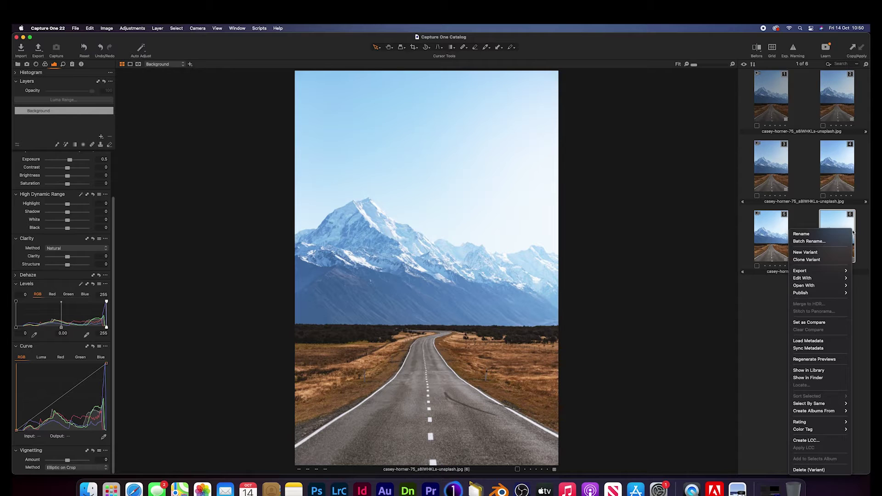
click(829, 260)
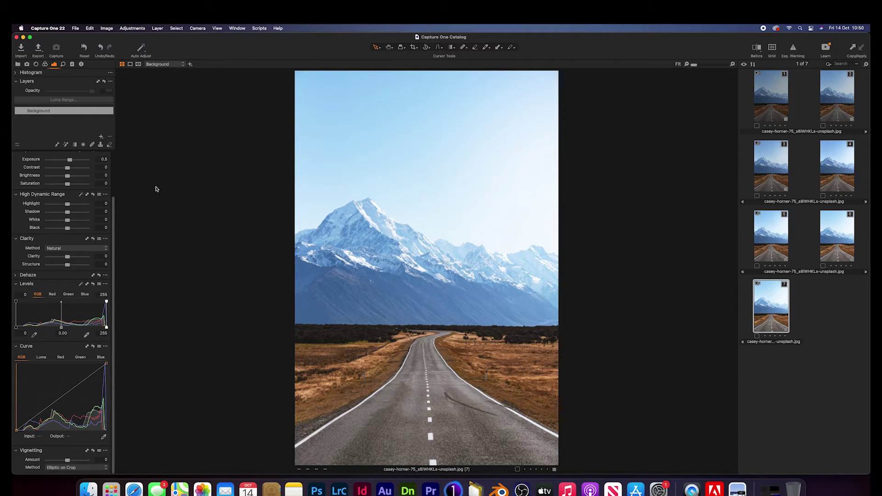
click(99, 159)
text(1)
key(Return)
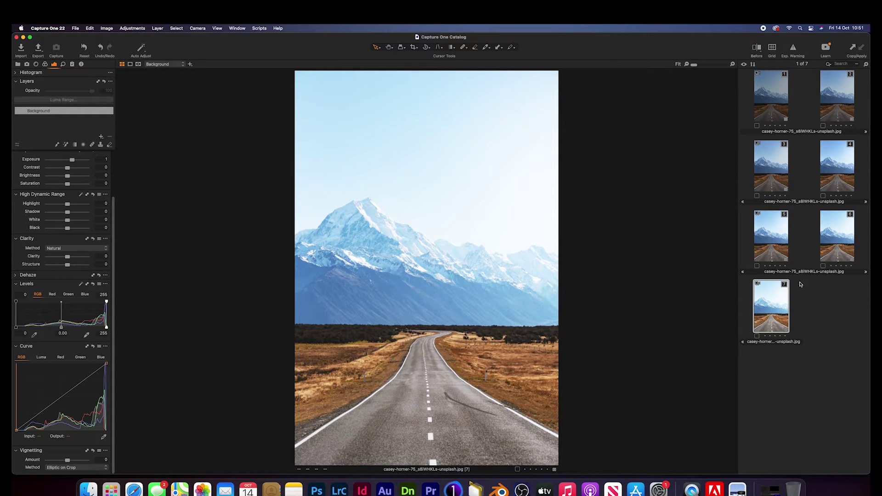
click(773, 107)
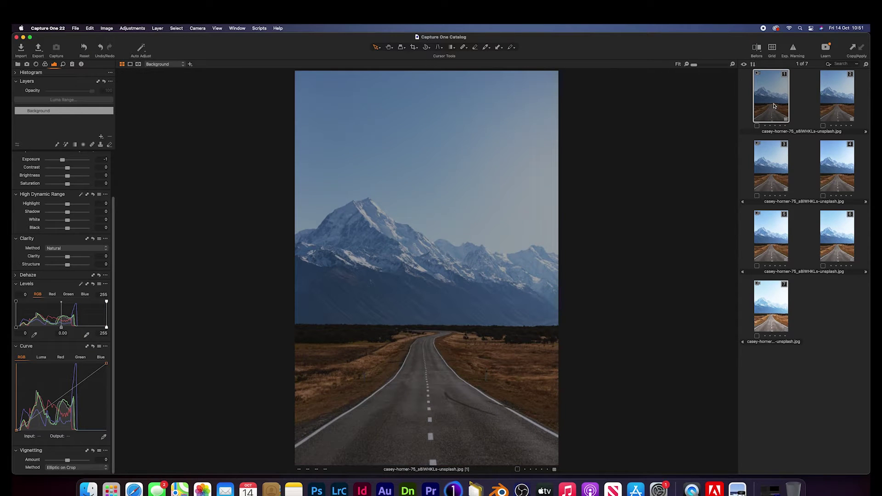
click(780, 318)
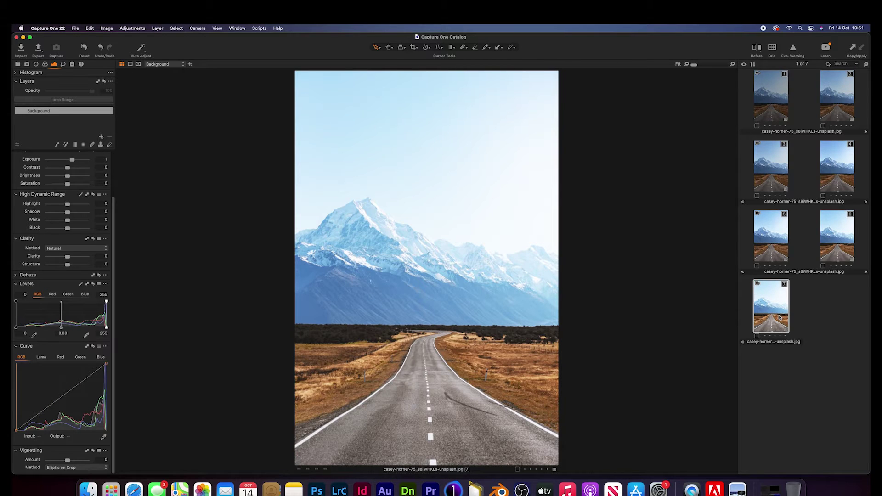
Select variants 1 through 7 together to show them side by side in multi-view
click(779, 109)
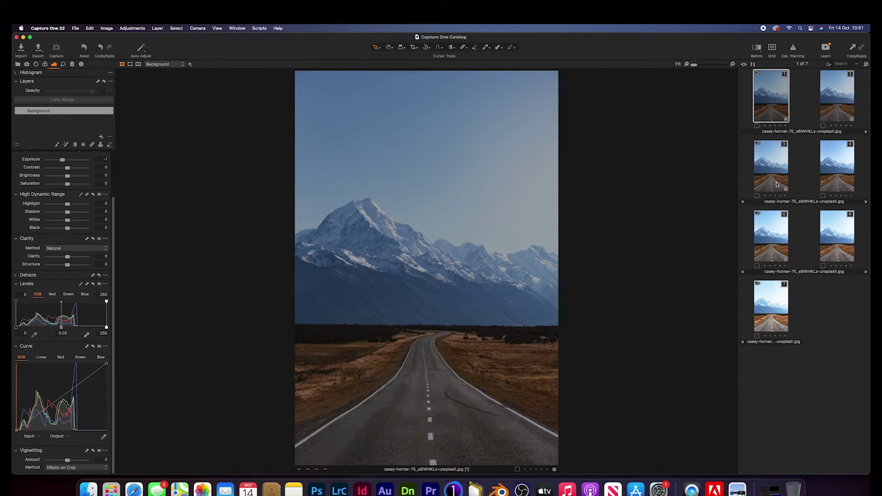
shift+click(783, 319)
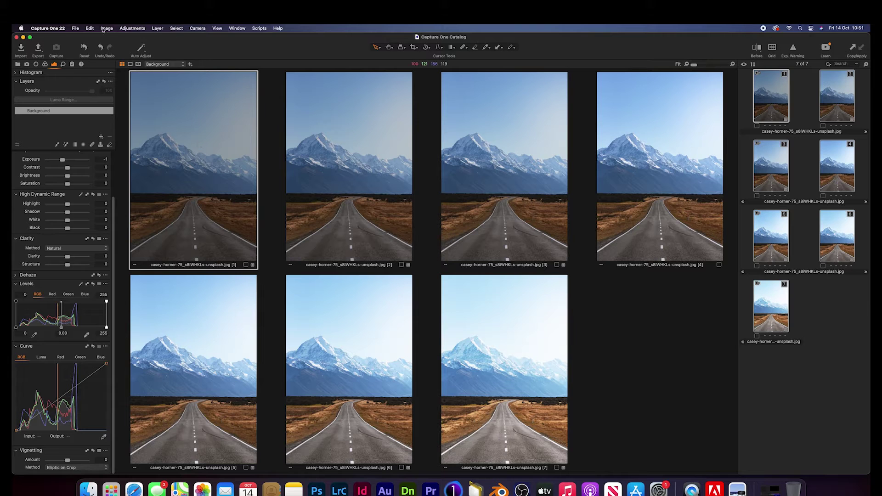
click(75, 29)
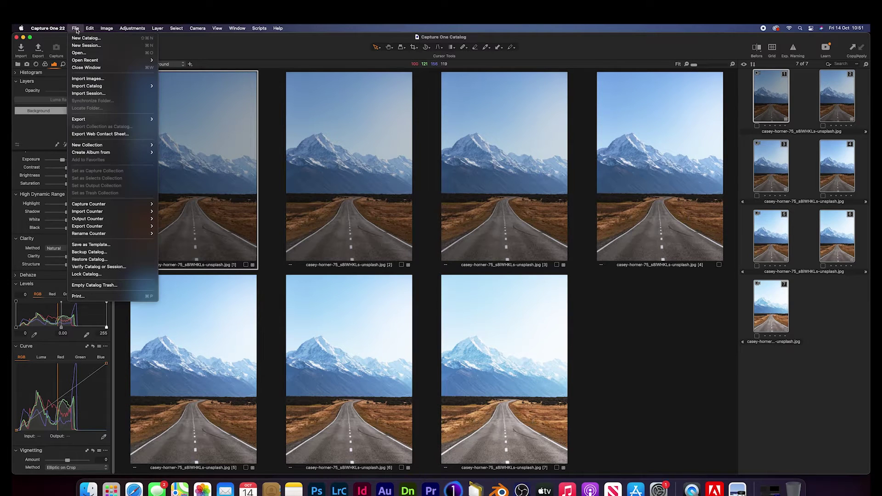
Start printing the selected variants with the 1FS MattUltra Canon colour profile
click(109, 297)
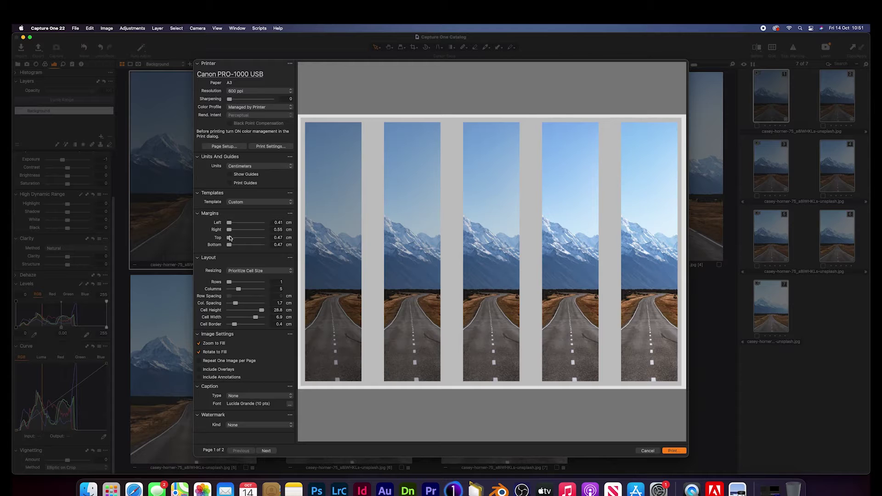
click(260, 110)
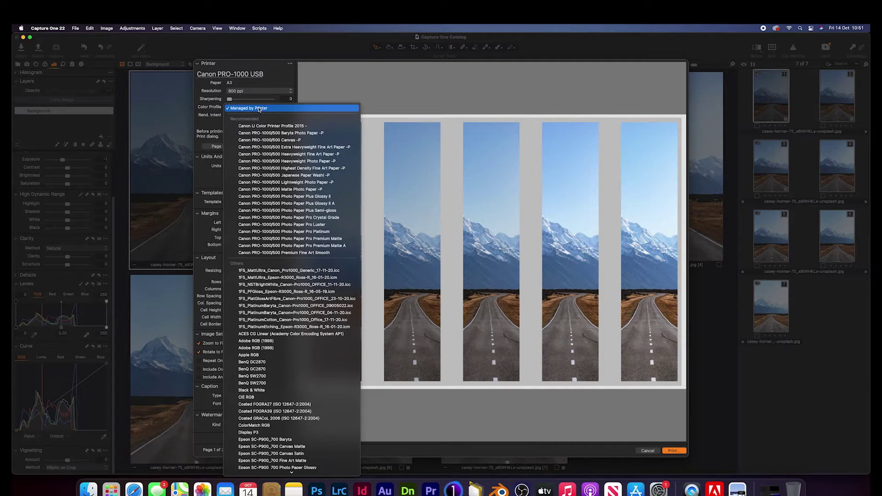
click(281, 271)
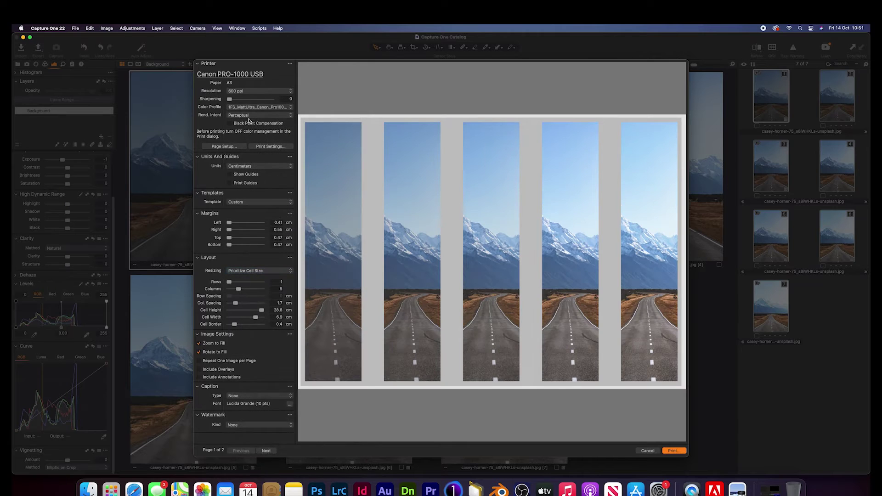
Set the page to A3 297 by 420 mm paper in landscape orientation
click(233, 147)
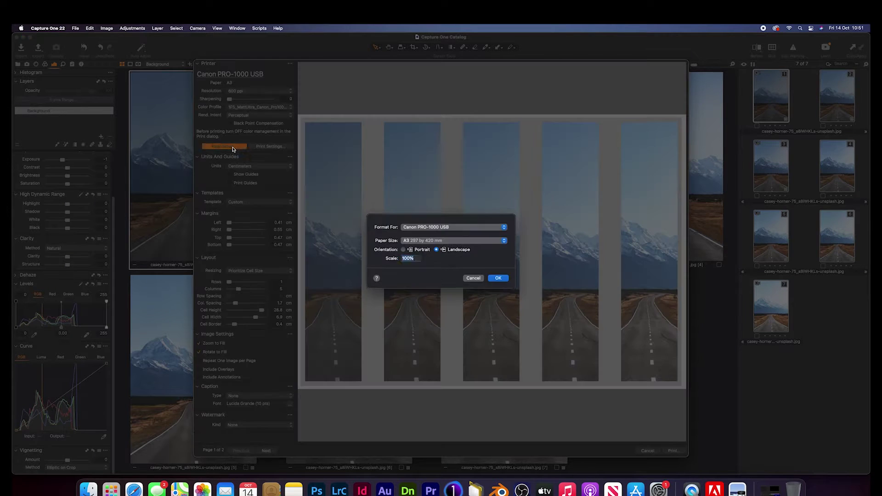
click(436, 245)
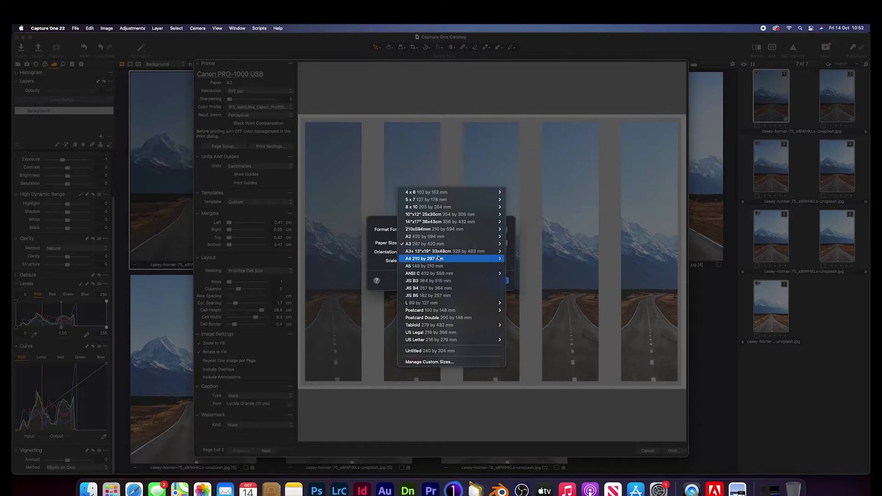
mouse_move(482, 244)
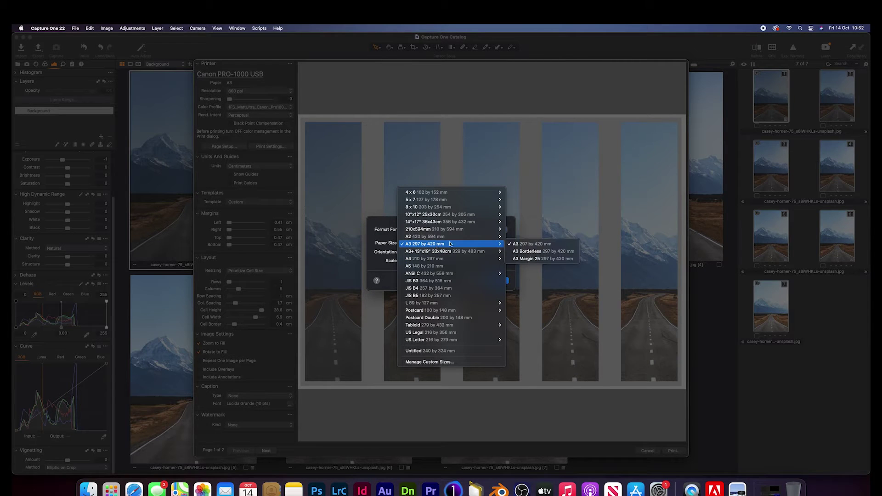
click(541, 248)
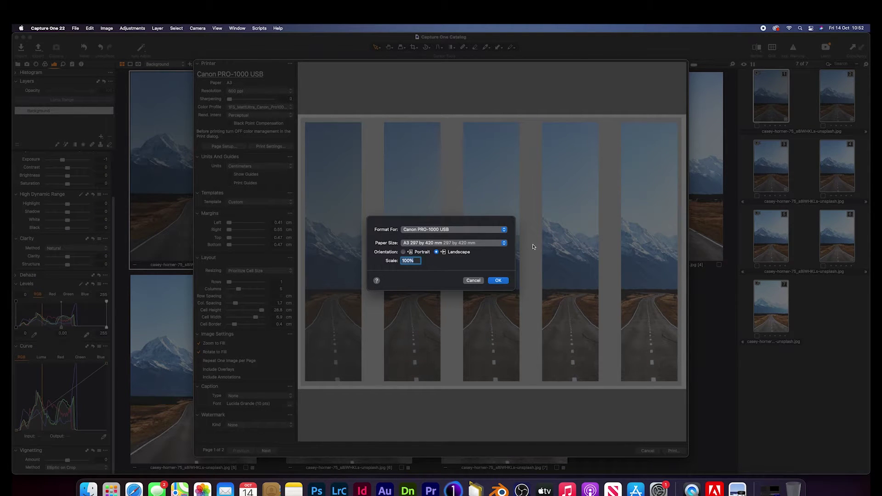
click(500, 246)
mouse_move(479, 257)
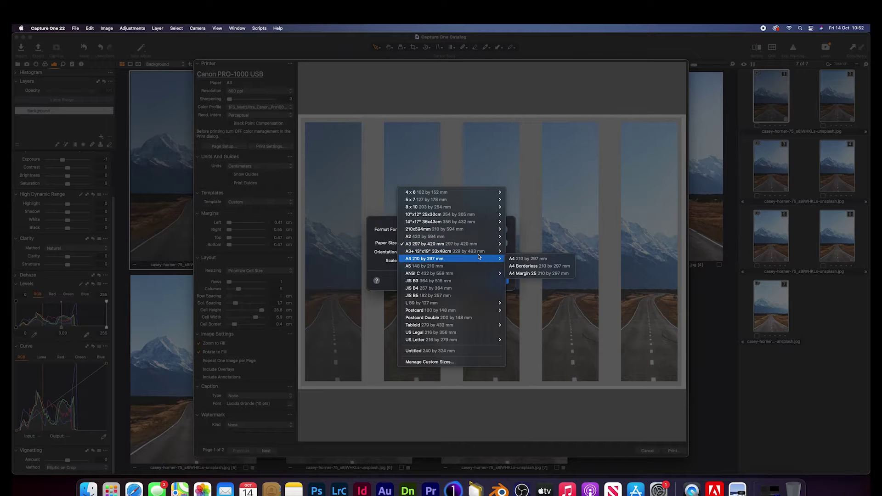
mouse_move(491, 244)
click(541, 244)
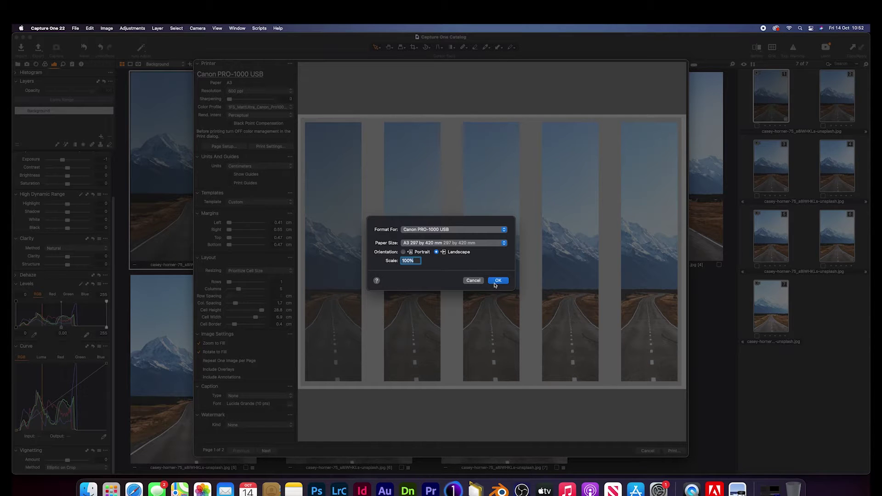
click(498, 281)
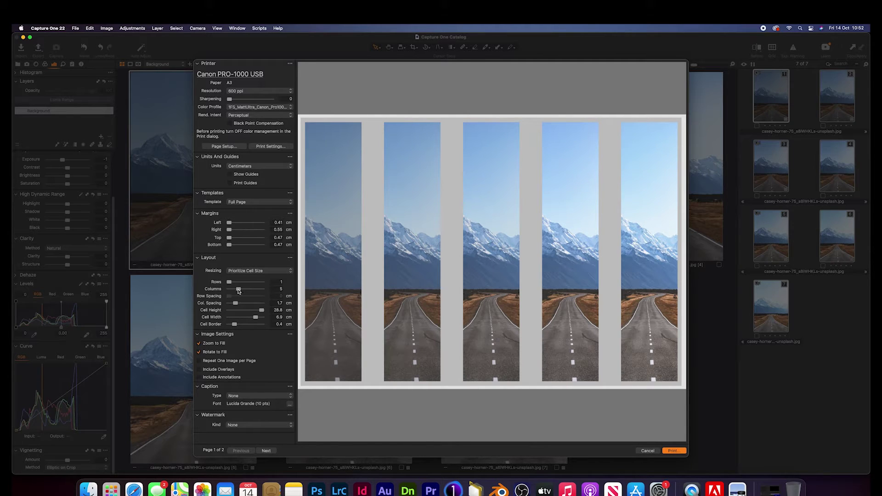
Lay out the print page with 7 columns so the variants form adjoining vertical strips
drag(239, 292, 232, 292)
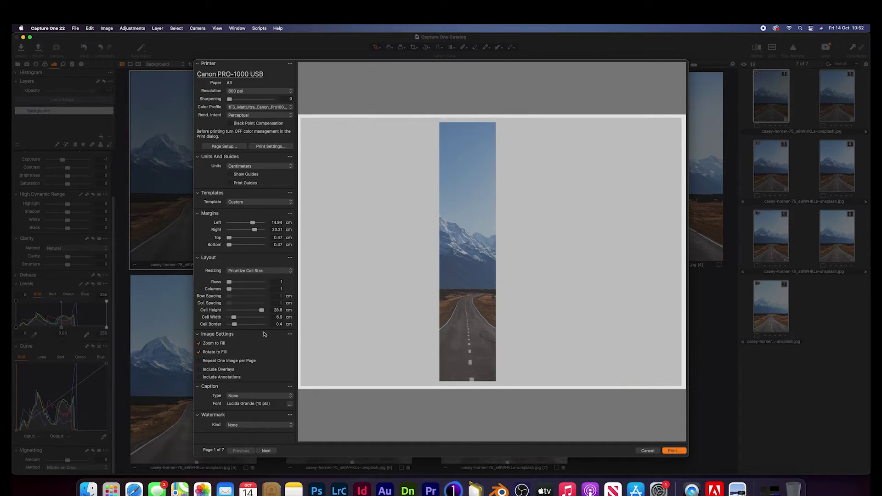
mouse_move(234, 317)
mouse_down()
mouse_move(264, 322)
mouse_move(247, 324)
mouse_up()
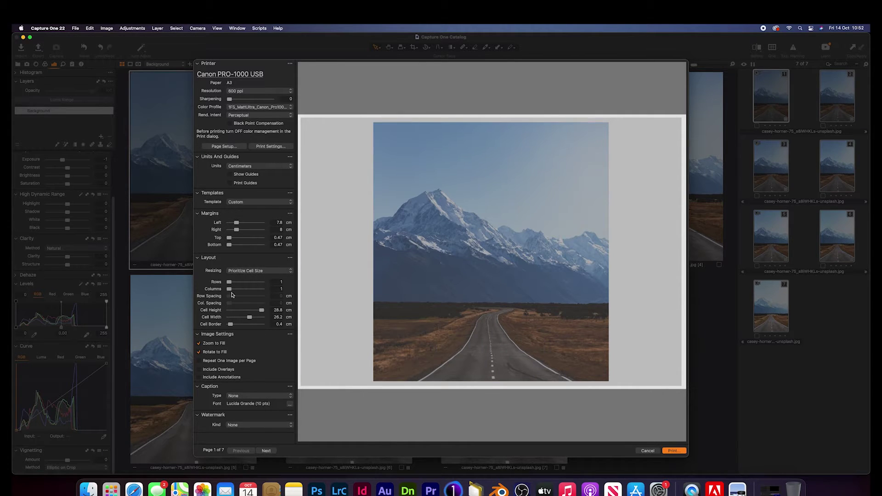
double_click(282, 289)
text(7)
key(Return)
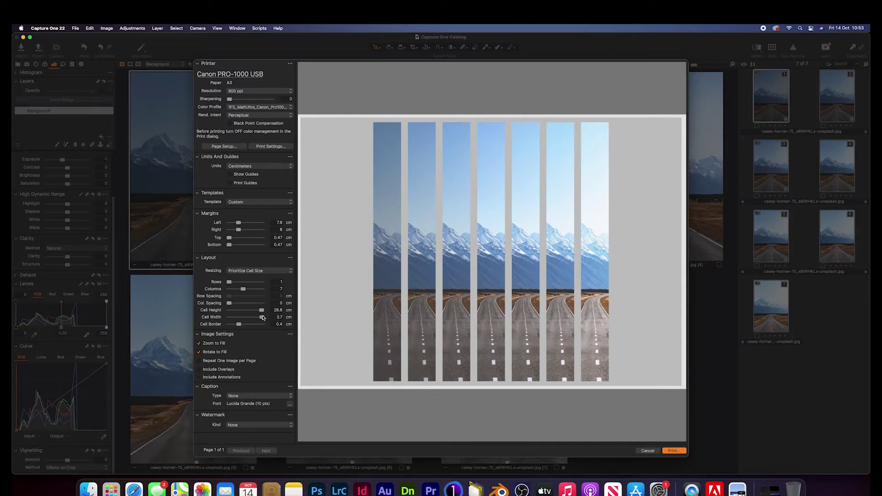
drag(262, 318, 263, 318)
Add 0.5 cm column spacing, shrink the left margin and set cells near 5.3 cm to fill A3
drag(229, 303, 233, 326)
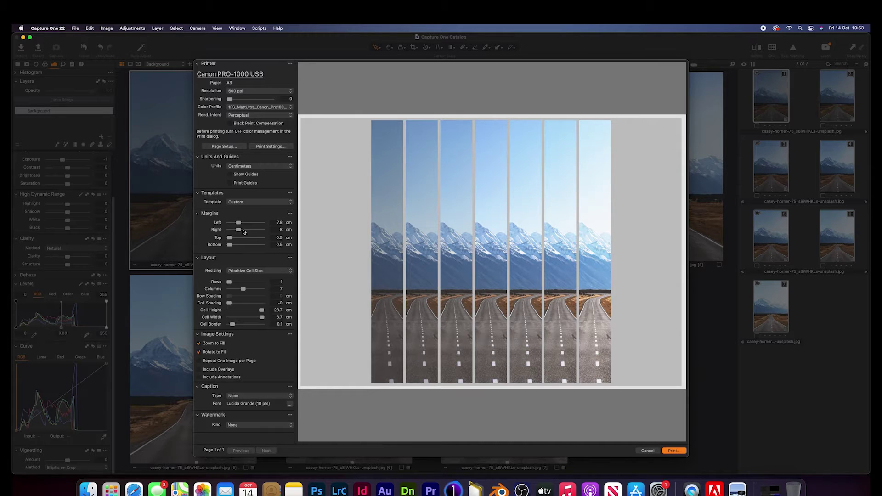
drag(239, 223, 230, 232)
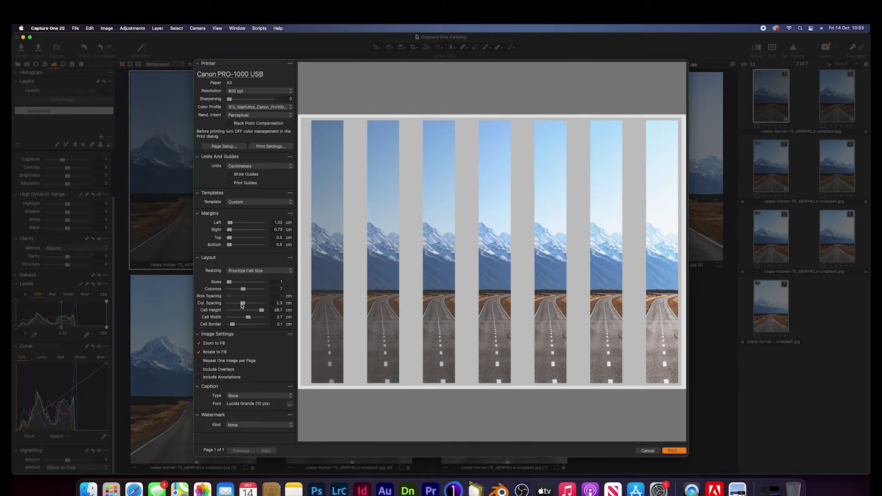
drag(248, 317, 258, 321)
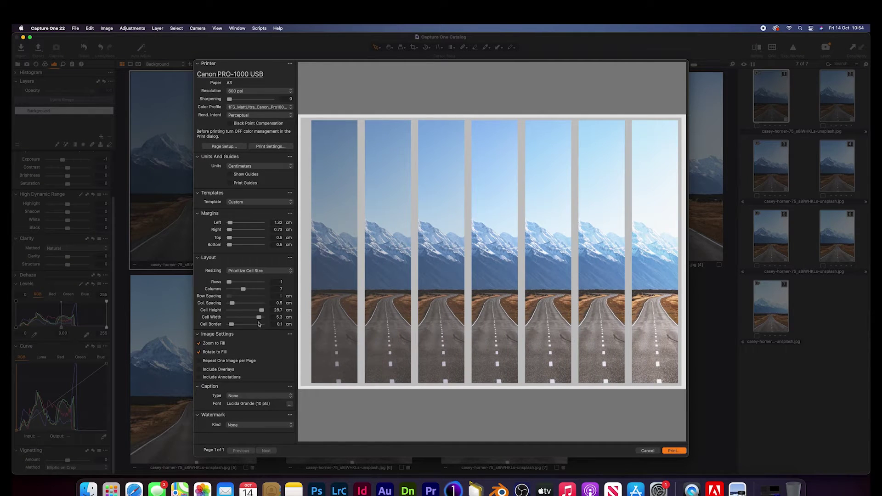